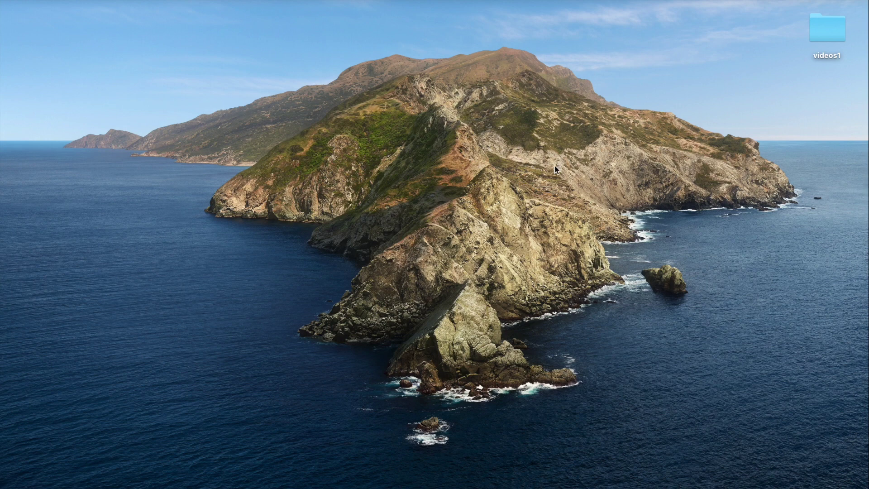
Step: Launch iMovie on the My Movie project and select all twelve clips in the media browser
mouse_move(403, 487)
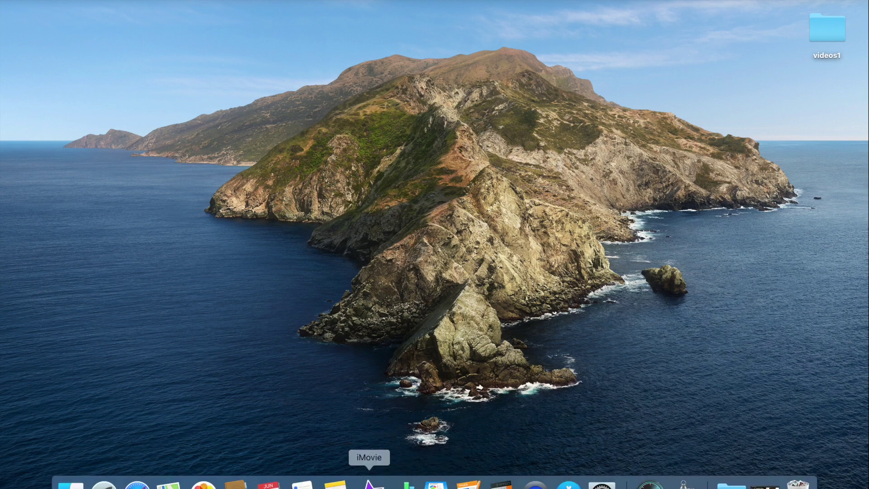
left_click(371, 484)
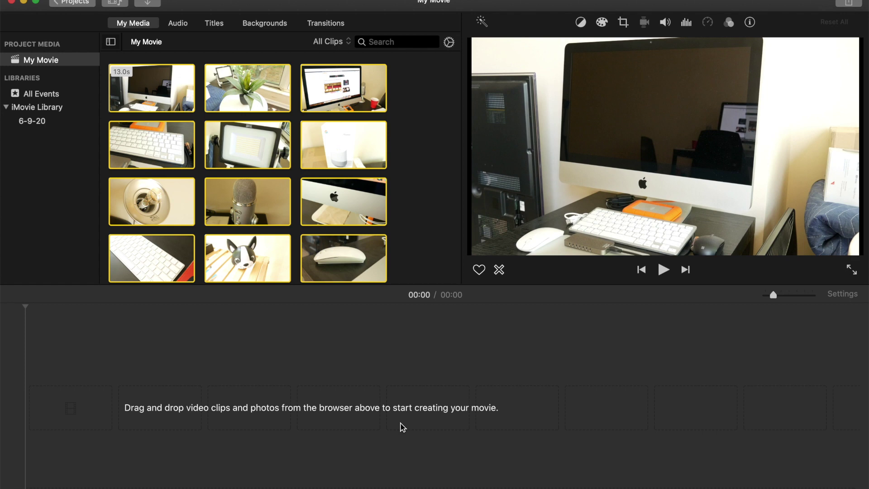
left_click(403, 428)
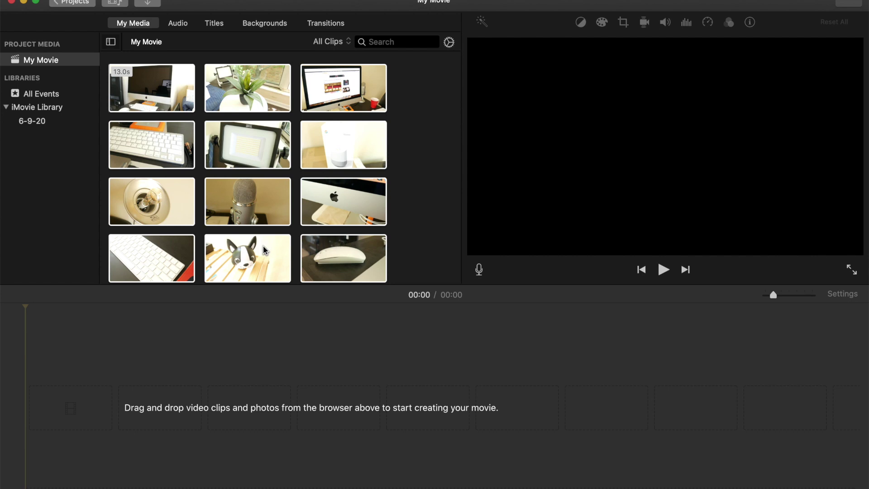
key("super+a")
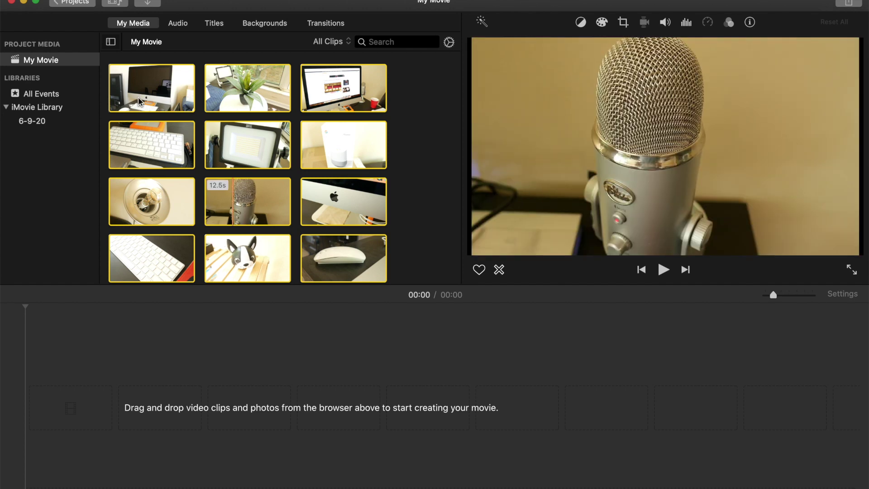
Step: Undo the bulk drop, place the desk iMac clip first, and zoom the timeline out
left_click_drag(136, 79, 58, 434)
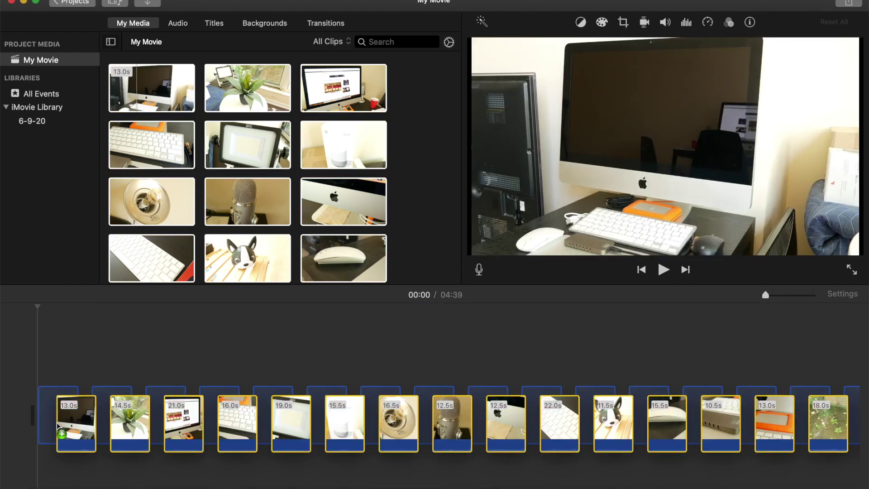
key("super+z")
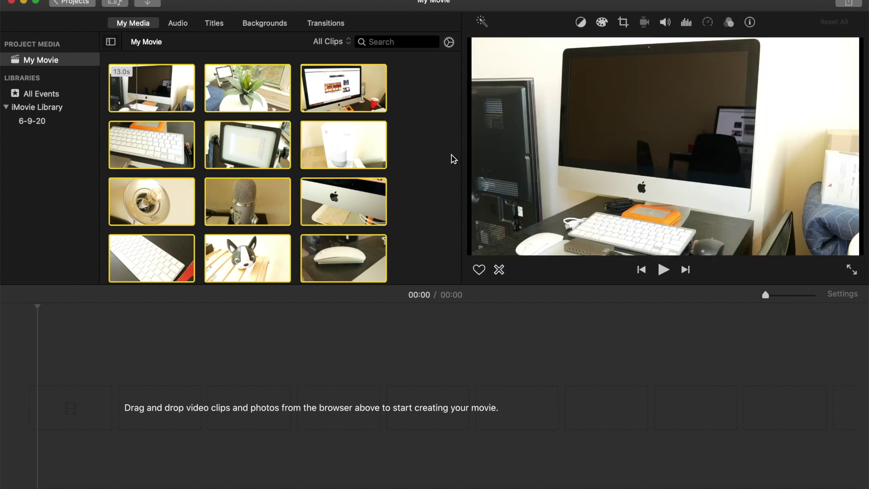
left_click(453, 158)
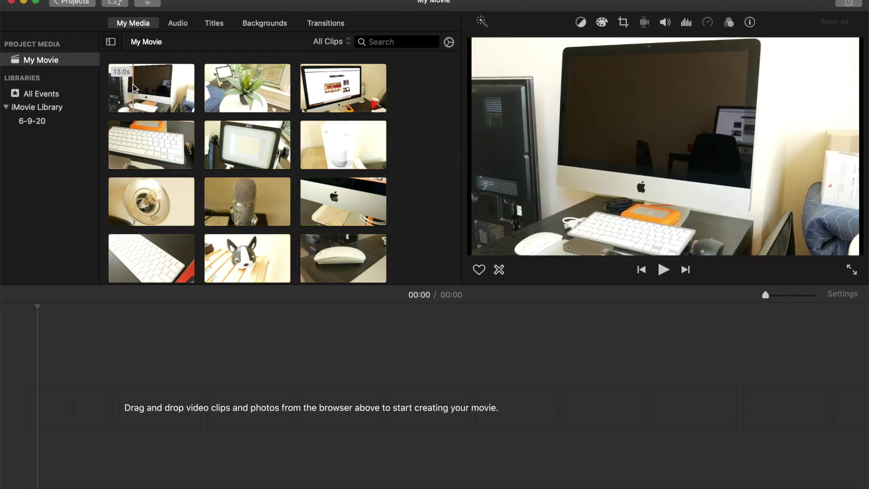
left_click_drag(130, 86, 42, 417)
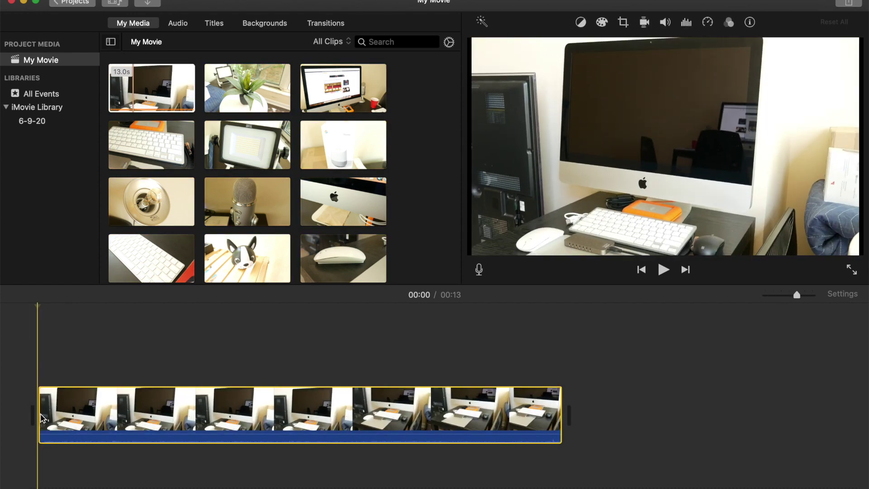
left_click_drag(797, 295, 775, 297)
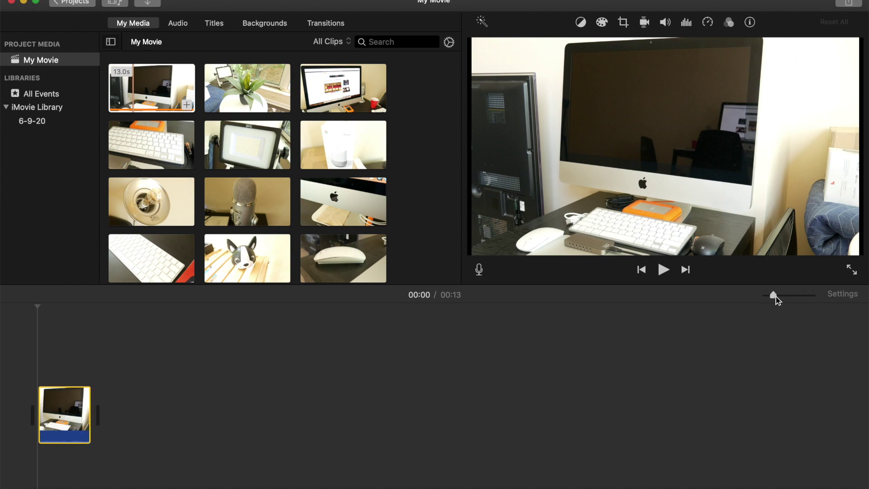
Step: Append the plant, web page and keyboard clips after the iMac clip
left_click(259, 99)
left_click_drag(260, 98, 96, 422)
left_click(321, 104)
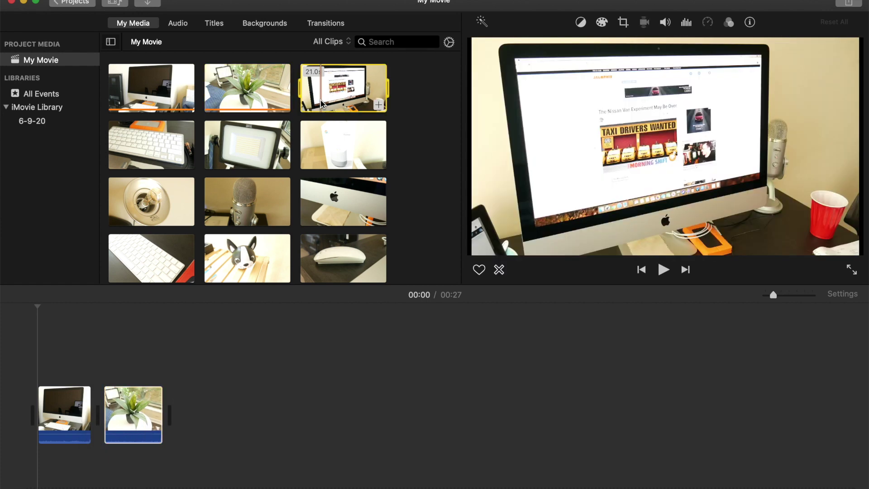
left_click_drag(322, 103, 179, 409)
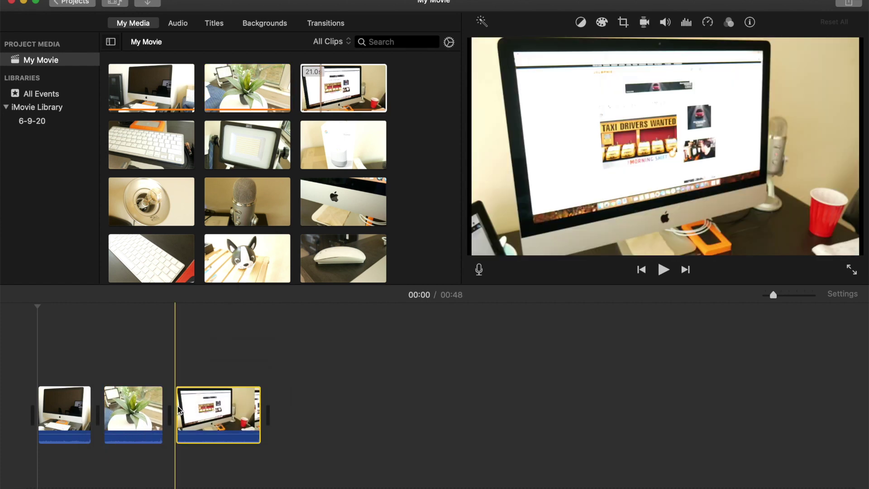
left_click(181, 174)
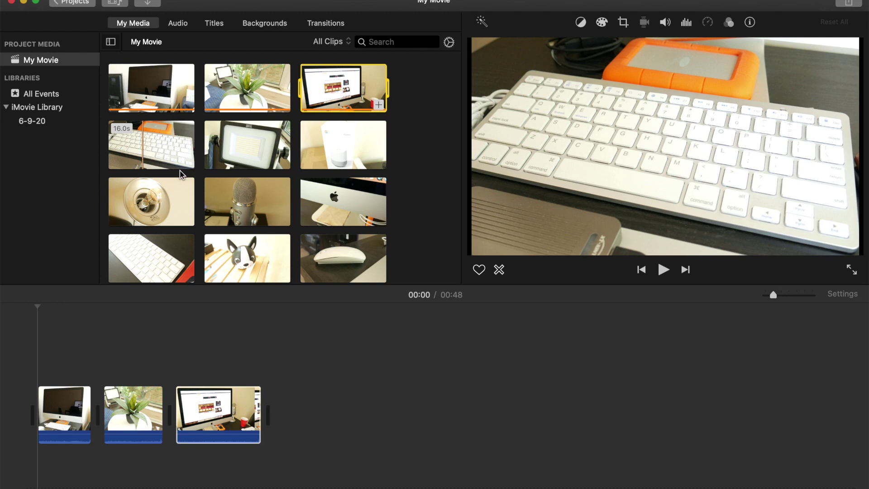
left_click_drag(181, 167, 273, 415)
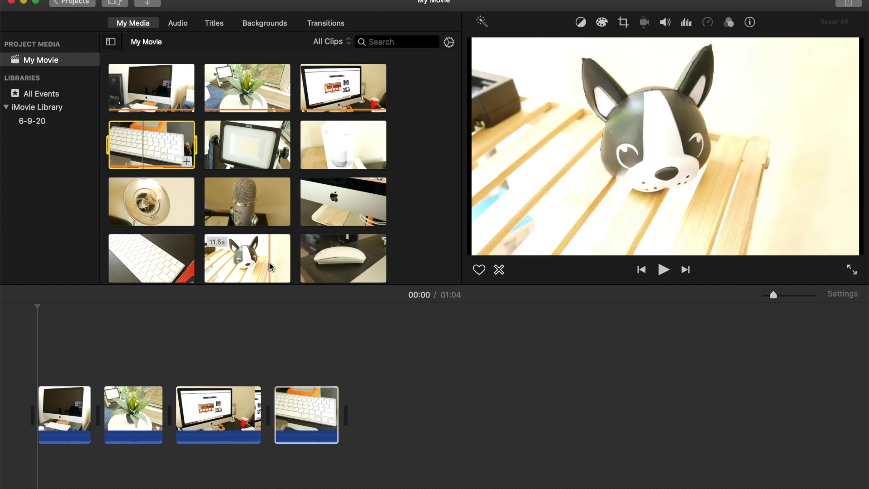
Step: Append the floodlight, Google Home, lamp, microphone and Apple-logo iMac clips, reaching 02:20
left_click_drag(246, 149, 361, 425)
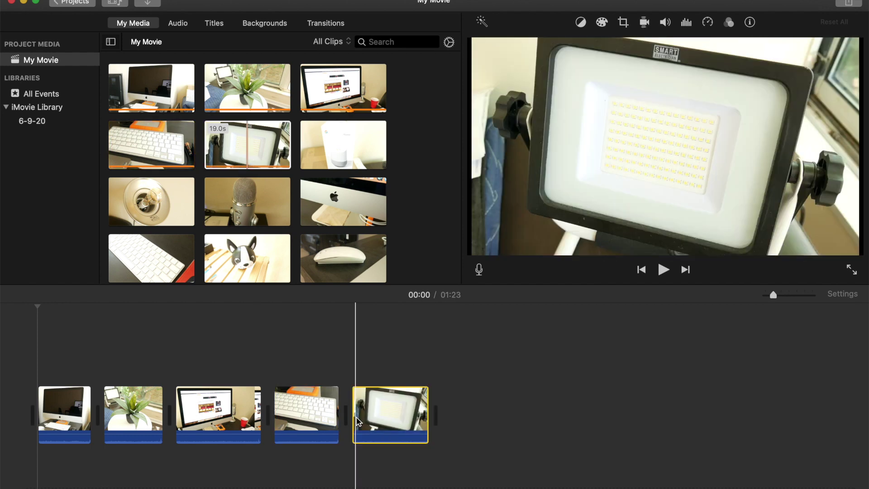
left_click_drag(320, 152, 448, 405)
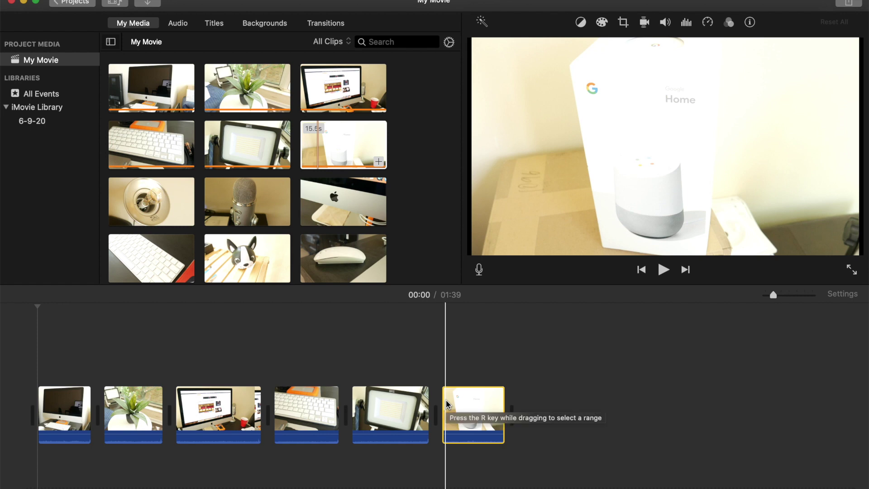
left_click(167, 315)
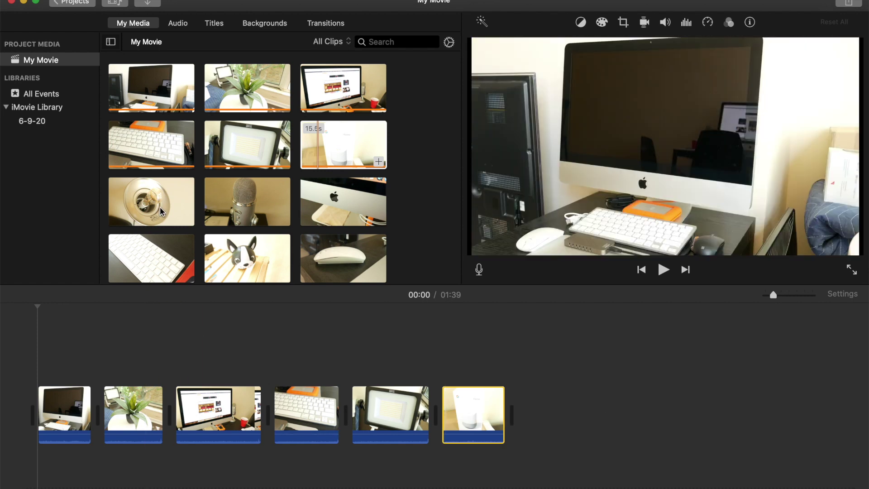
left_click_drag(161, 211, 515, 404)
left_click(265, 230)
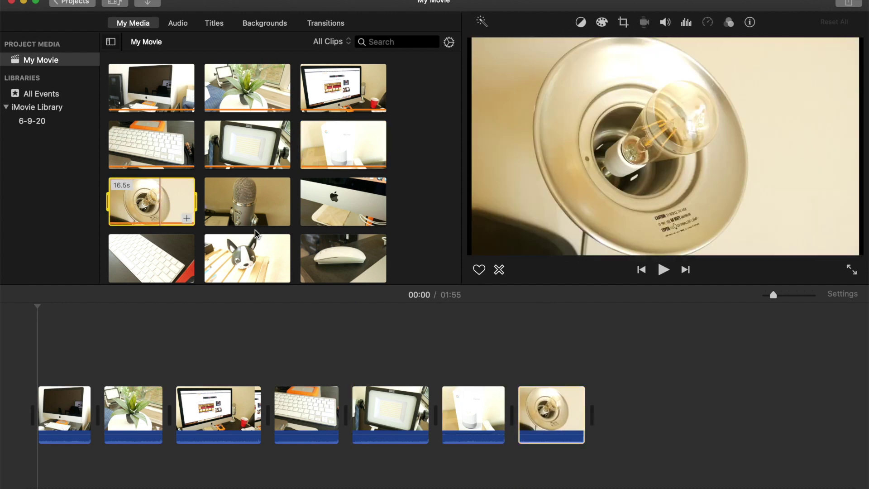
left_click_drag(256, 225, 604, 409)
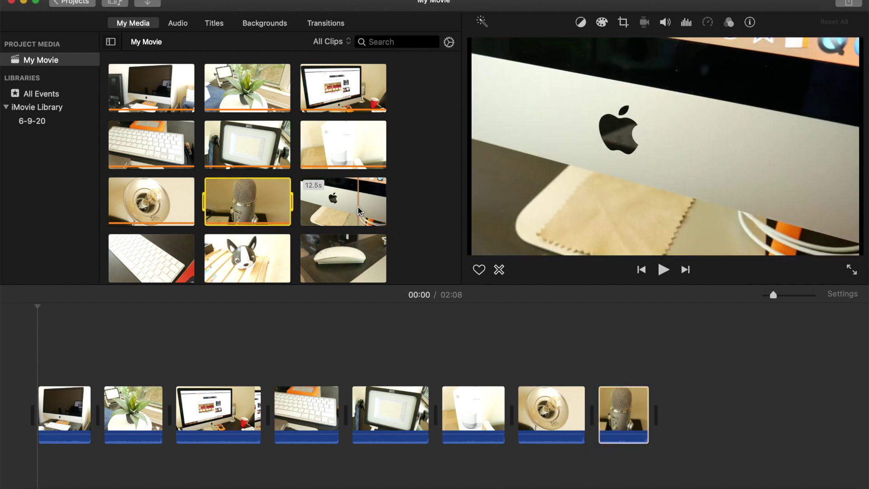
left_click_drag(362, 215, 655, 405)
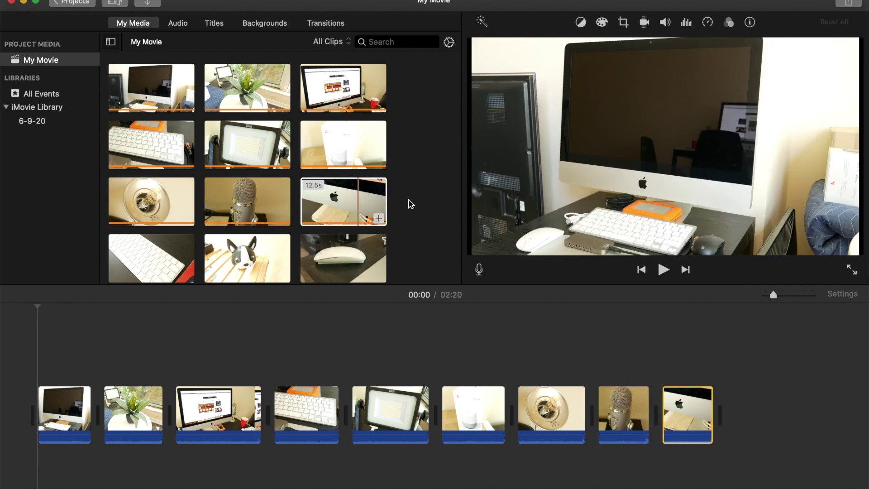
scroll(409, 202, "down", 5)
Step: Append the white keyboard and dog toy clips to the end of the timeline
scroll(409, 202, "down", 2)
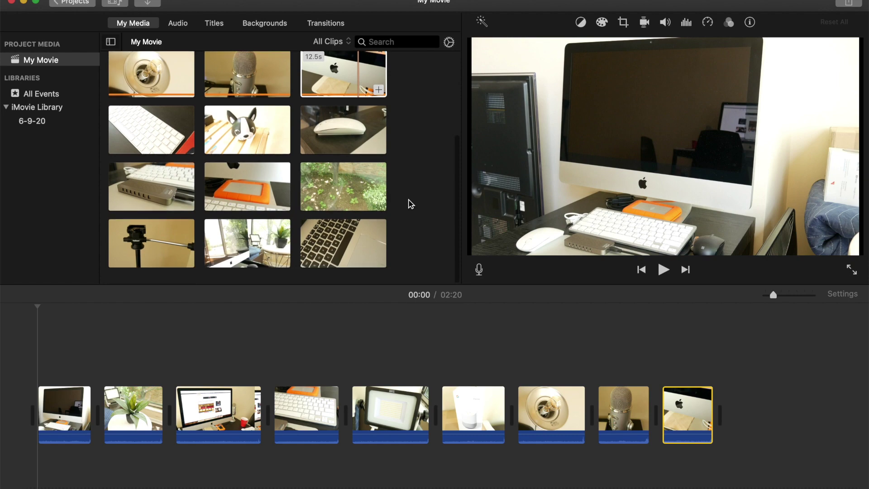
left_click_drag(139, 120, 738, 399)
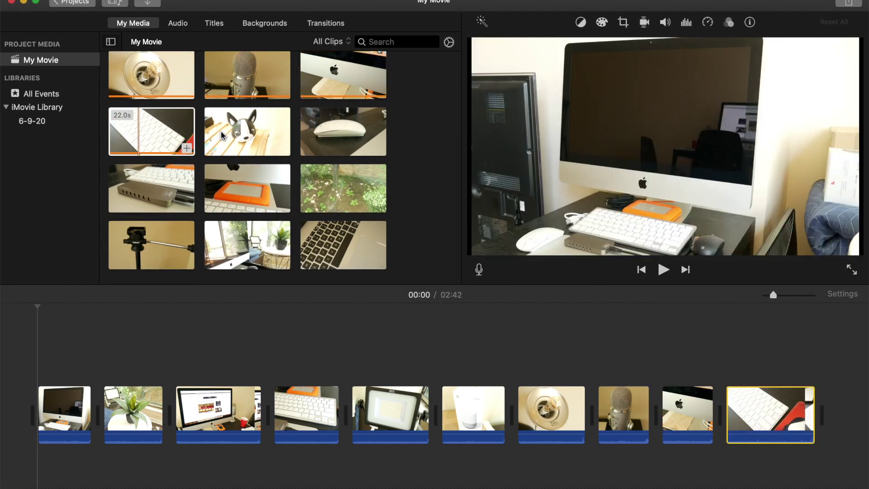
left_click_drag(222, 136, 856, 425)
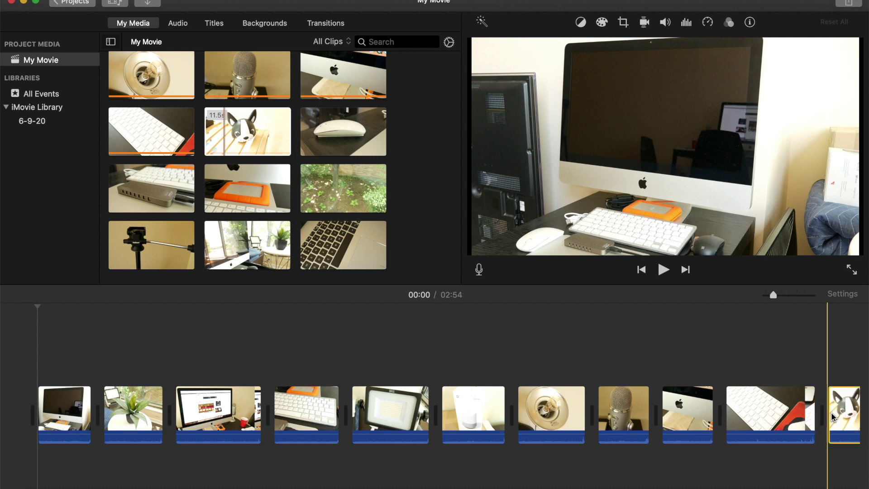
left_click_drag(337, 132, 416, 175)
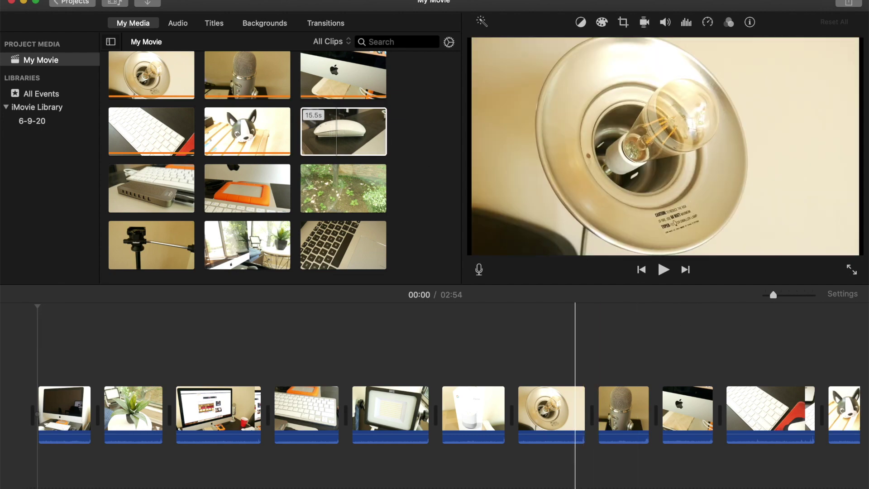
scroll(574, 340, "right", 5)
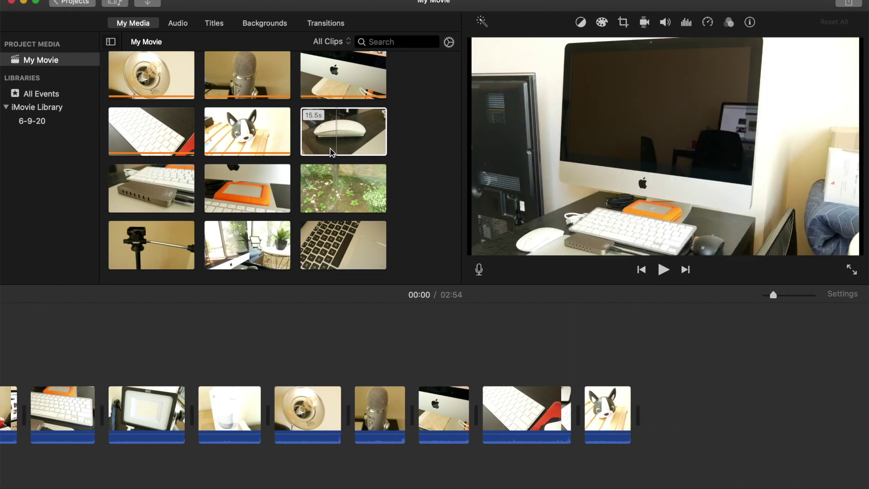
Step: Append the mouse, hub, orange drive, garden and tripod clips, ending at 04:01
left_click_drag(335, 132, 643, 412)
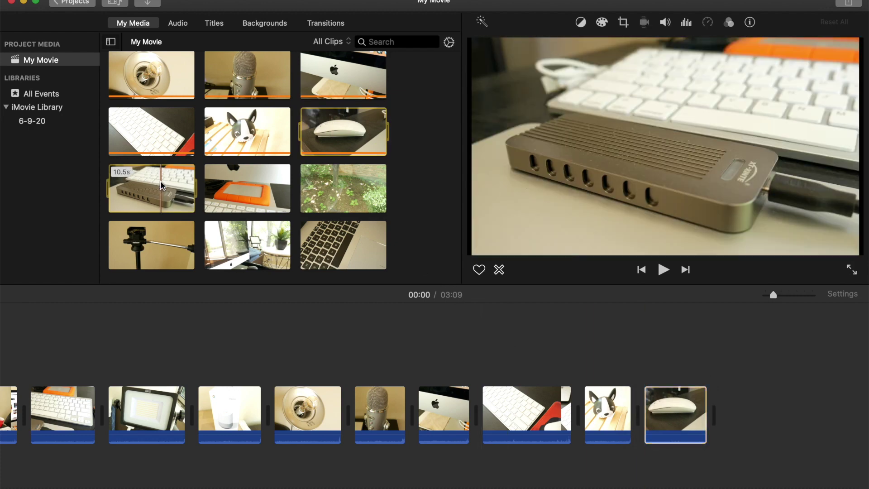
left_click_drag(162, 186, 720, 412)
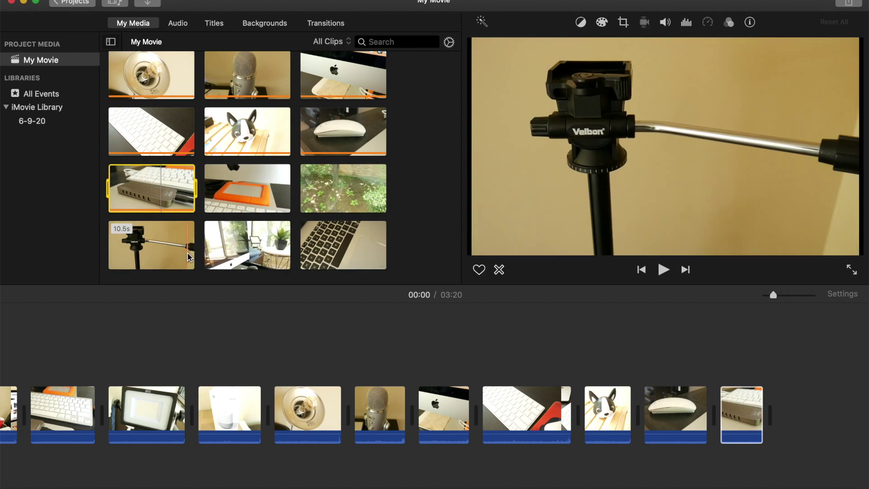
left_click_drag(253, 190, 782, 417)
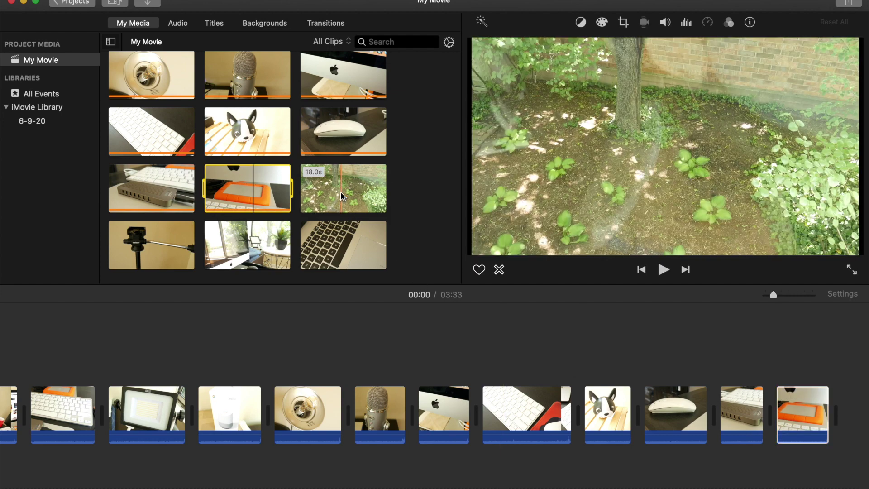
left_click_drag(344, 190, 824, 405)
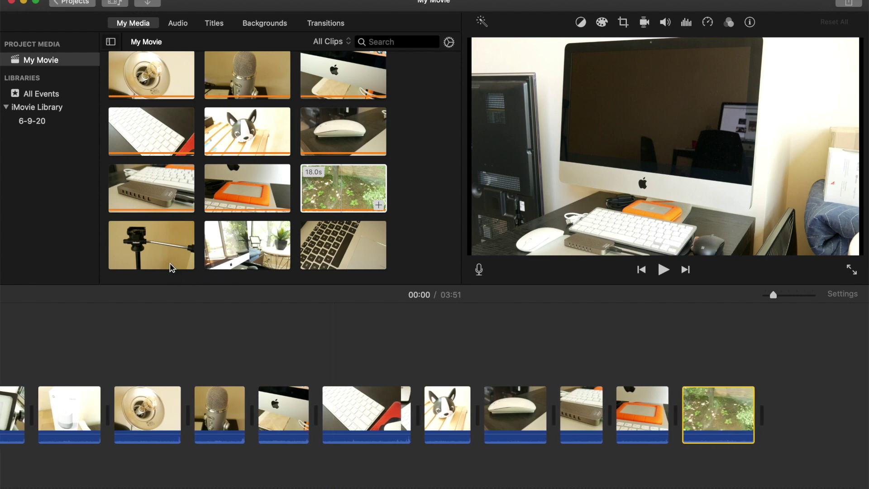
mouse_move(172, 267)
left_mouse_down()
mouse_move(838, 411)
mouse_move(780, 415)
left_mouse_up()
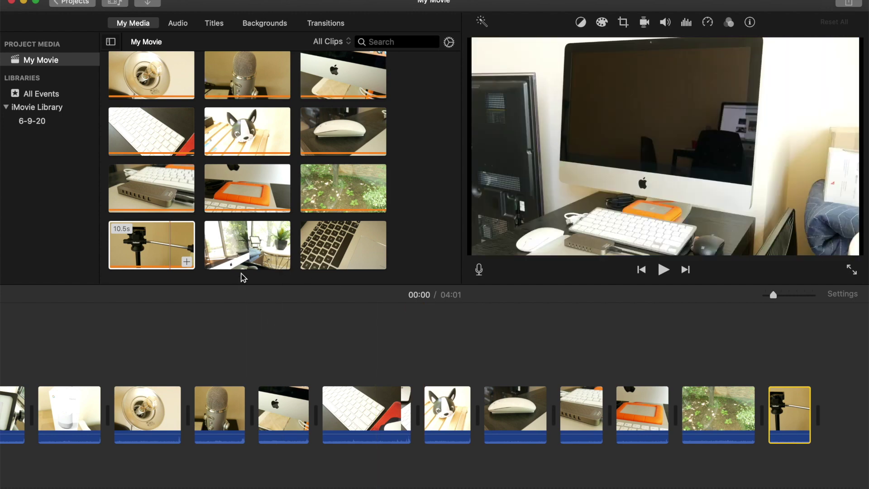
scroll(283, 414, "left", 10)
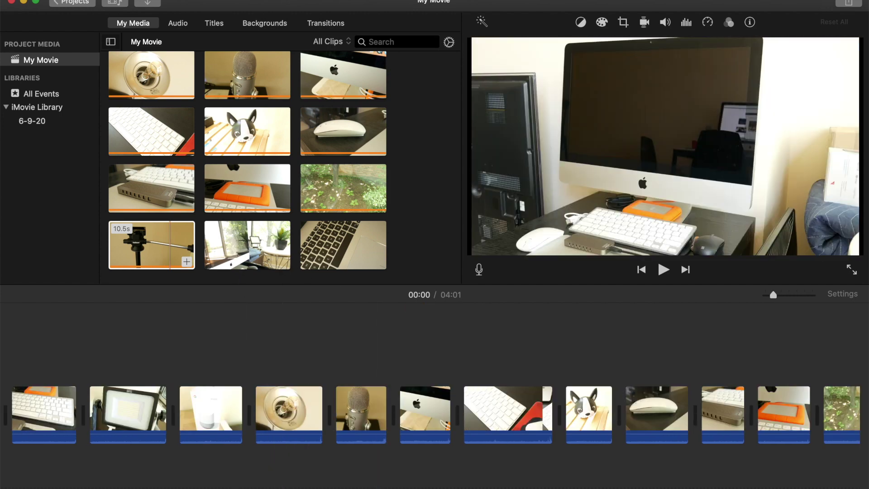
Step: Overlay a plant cutaway above clip two, trimmed to about 5.8 s, and the keyboard clip above Google Home
left_click_drag(232, 268, 140, 362)
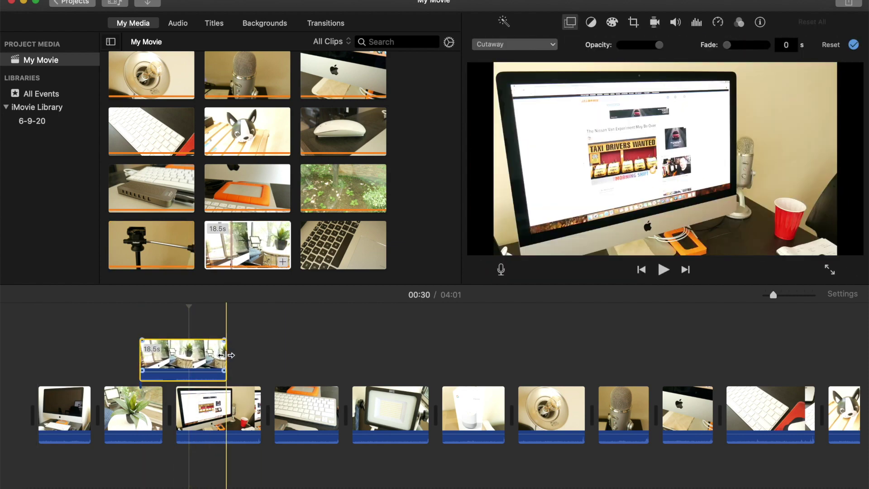
left_click_drag(222, 356, 162, 340)
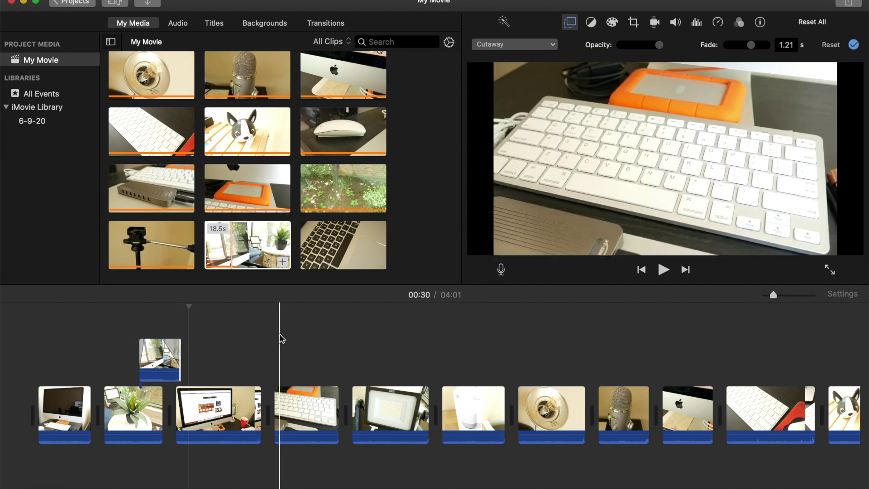
left_click_drag(328, 245, 526, 384)
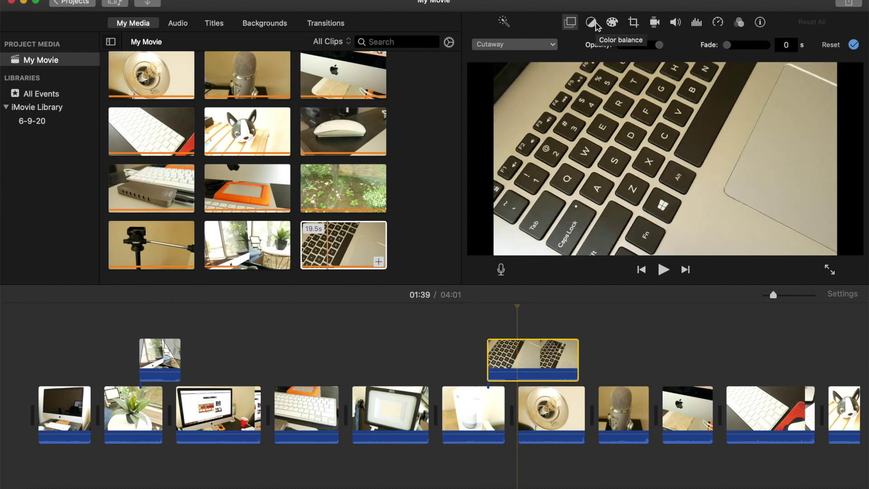
Step: Set the keyboard overlay to Picture in Picture and enlarge the inset
left_click(573, 26)
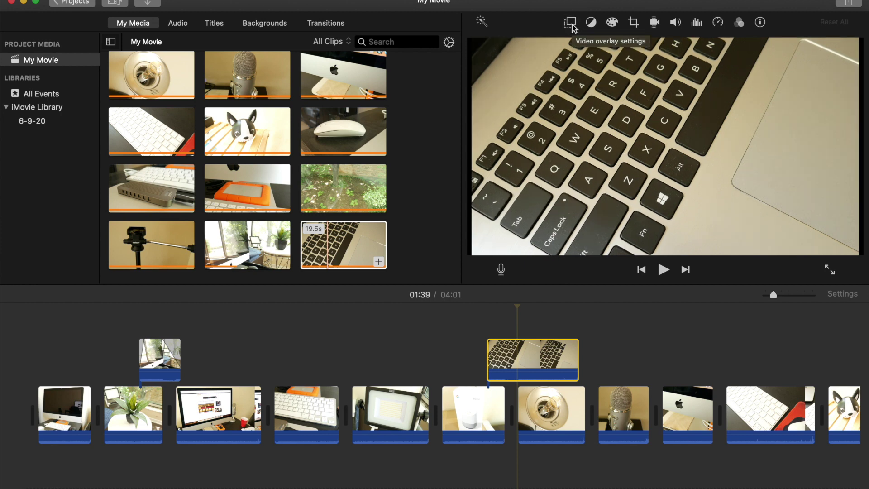
left_click(572, 25)
left_click(546, 46)
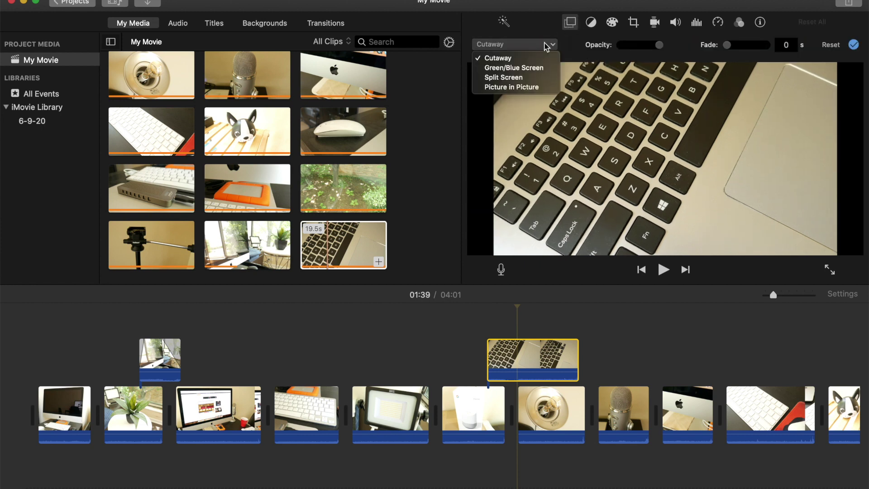
key("Escape")
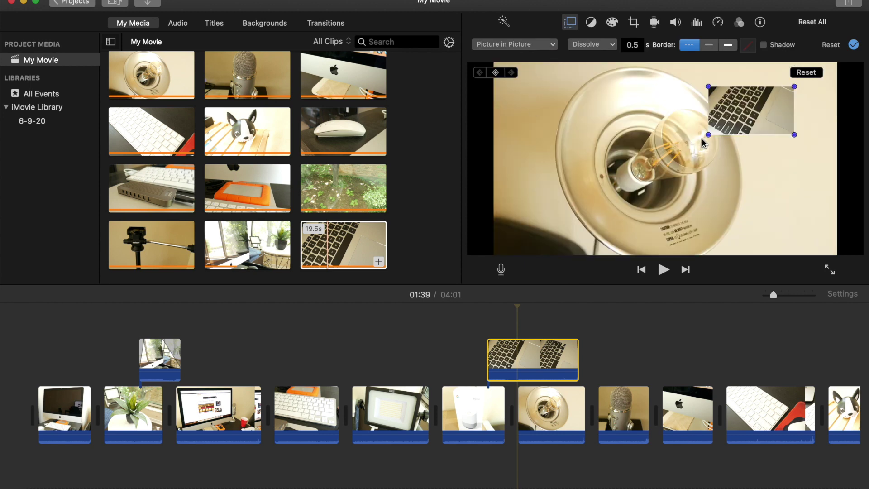
mouse_move(707, 135)
left_mouse_down()
mouse_move(656, 187)
mouse_move(681, 171)
mouse_move(697, 143)
mouse_move(721, 136)
left_mouse_up()
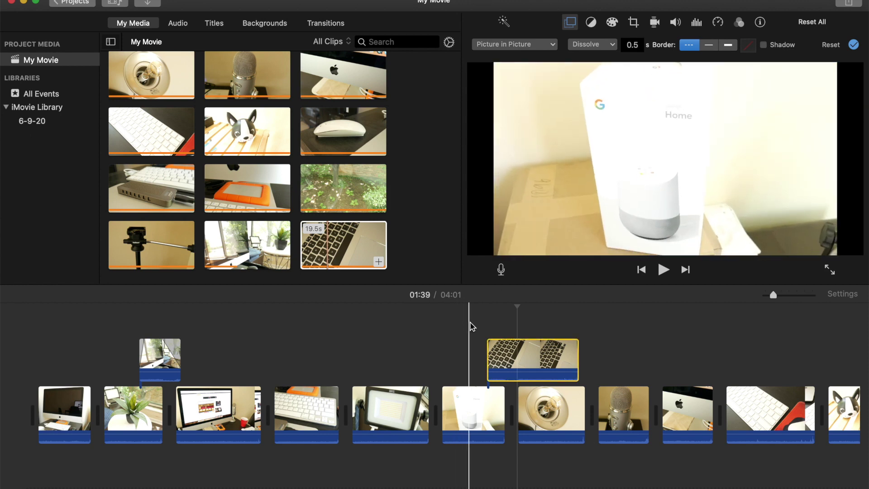
left_click(470, 325)
key("space")
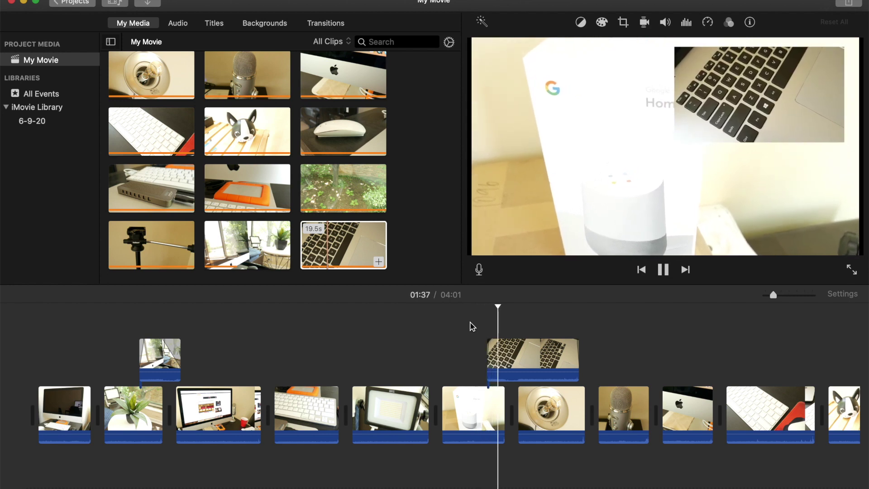
key("space")
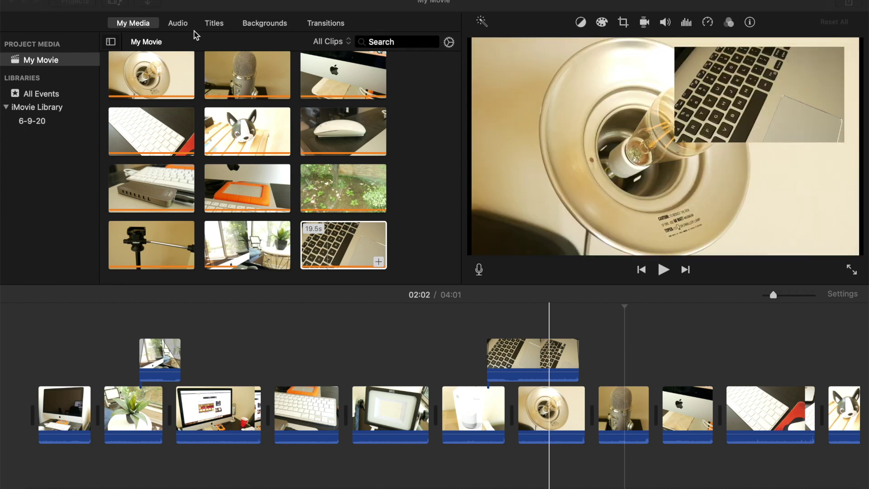
Step: Drop Expand over the web-page clip, Reveal over the floodlight clip, and Pop-up over an iMac clip at 02:20
left_click(209, 28)
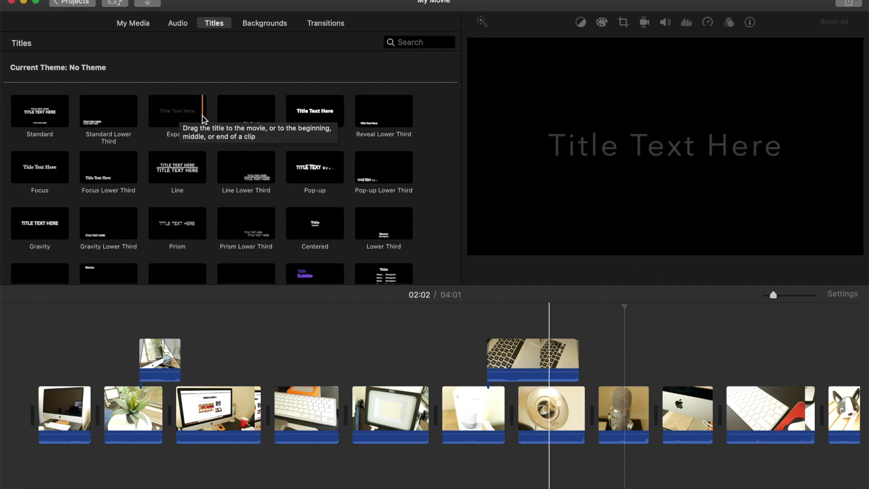
left_click_drag(169, 122, 236, 378)
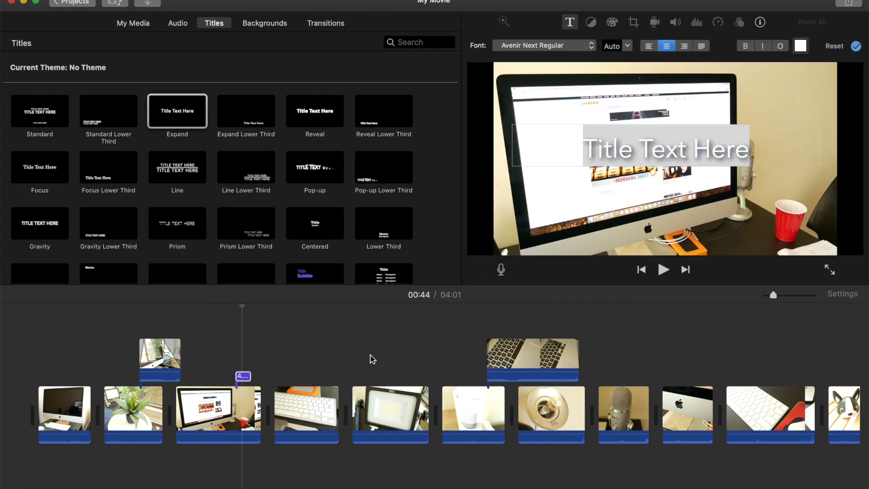
left_click_drag(322, 100, 391, 374)
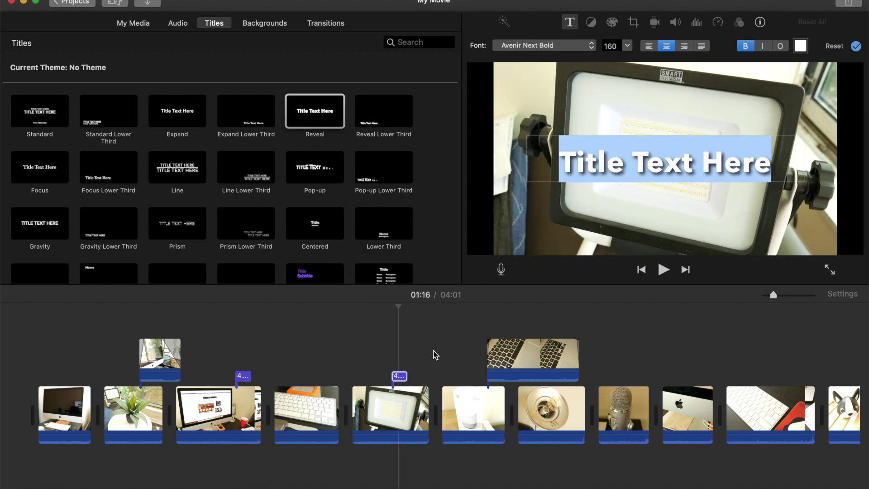
left_click(389, 382)
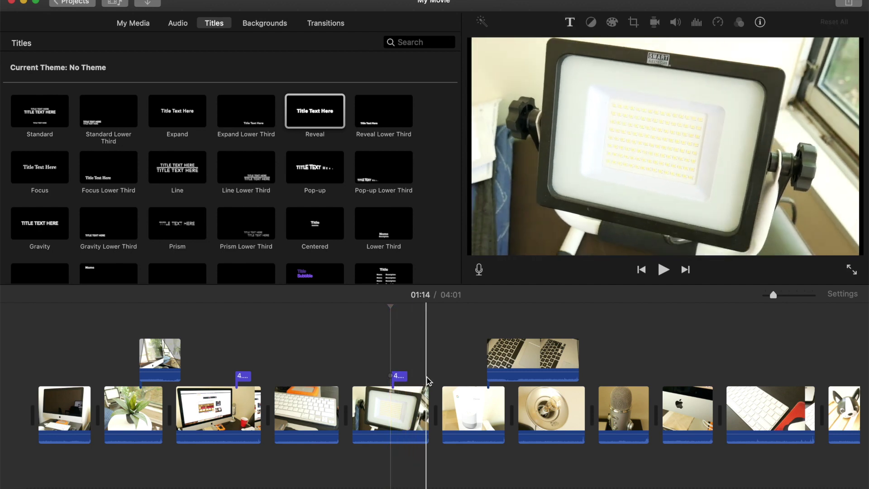
left_click_drag(313, 178, 707, 375)
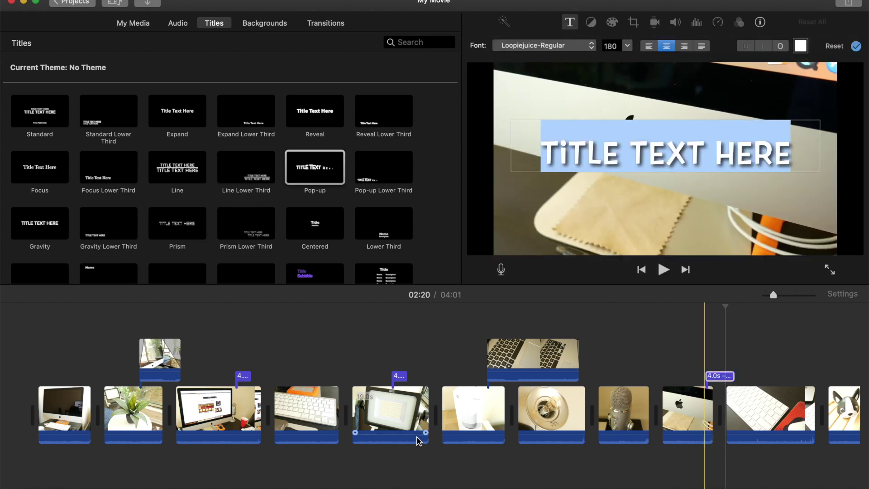
scroll(430, 408, "right", 5)
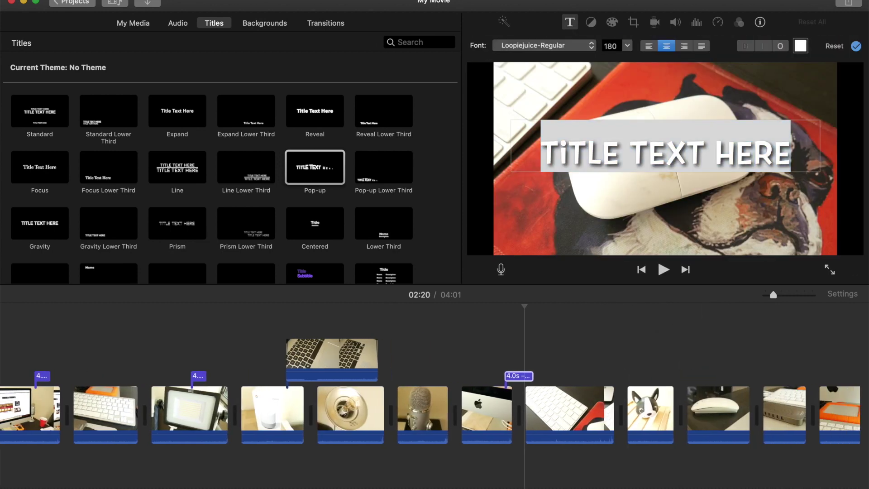
left_click(334, 27)
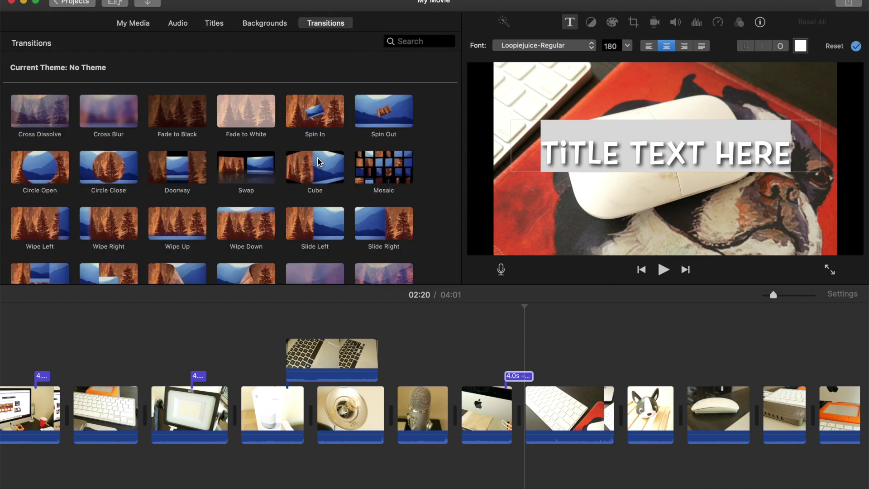
Step: Add a Cube transition between the dog and mouse clips and Fade to White between the keyboard and floodlight clips
left_click_drag(317, 157, 679, 414)
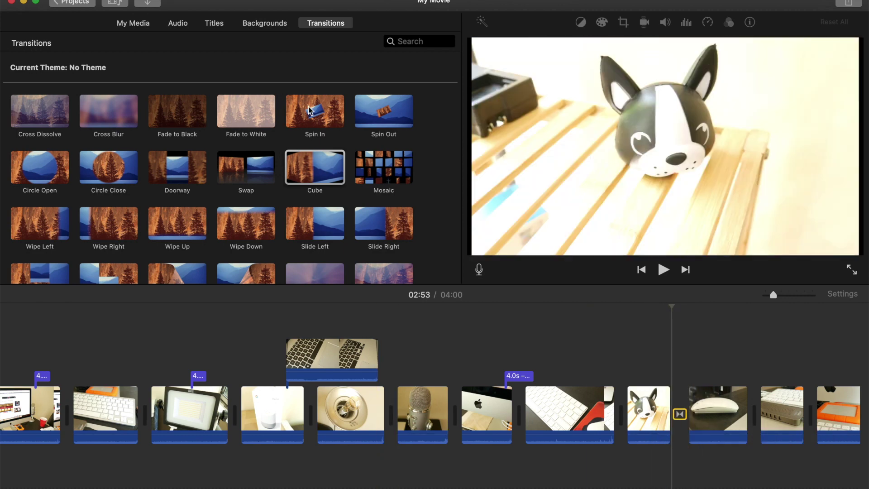
left_click_drag(240, 116, 142, 412)
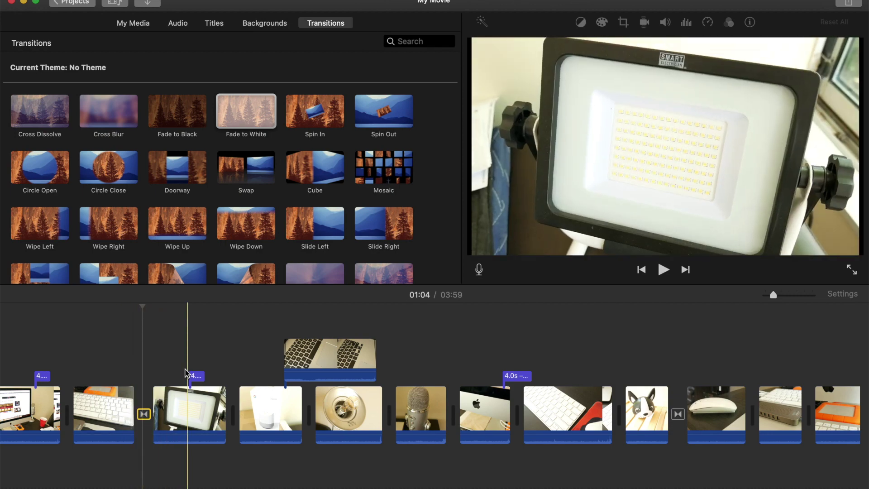
scroll(434, 407, "right", 10)
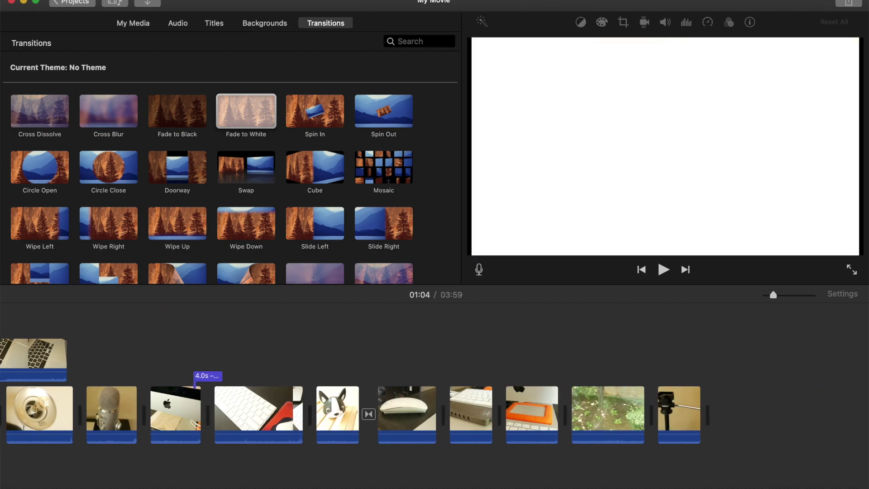
left_click(215, 23)
Step: Place an Expand Lower Third 'Title Text Here' placeholder over the garden clip and finish editing it
left_click_drag(262, 114, 589, 380)
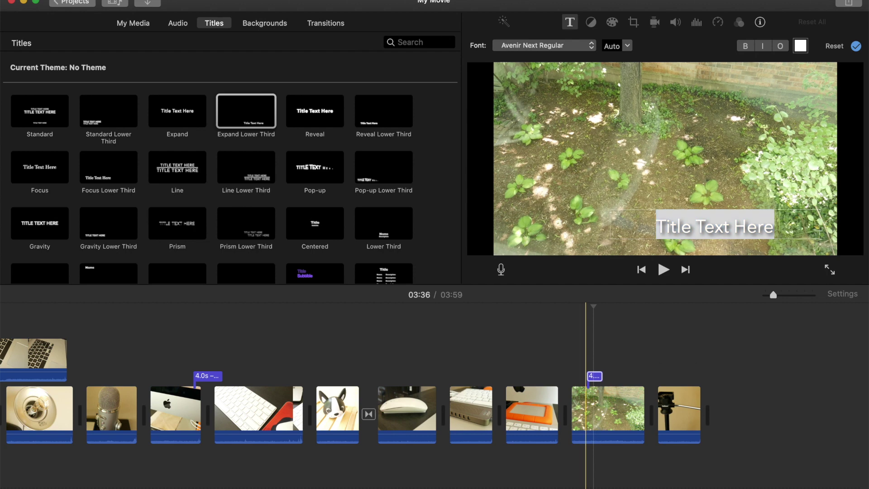
scroll(435, 407, "left", 10)
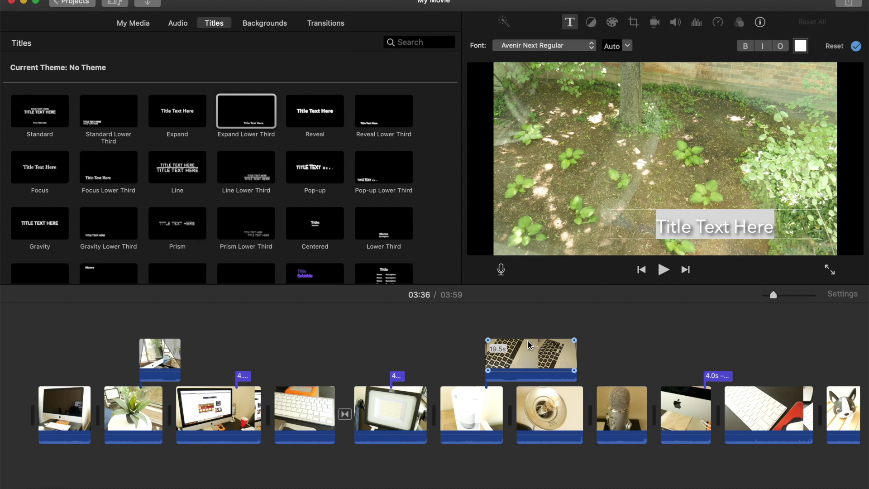
left_click(427, 461)
scroll(650, 407, "right", 10)
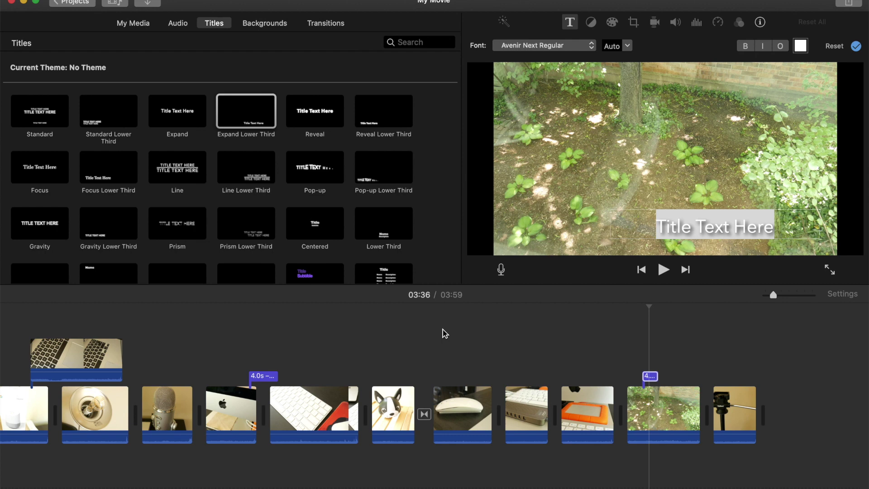
left_click(753, 421)
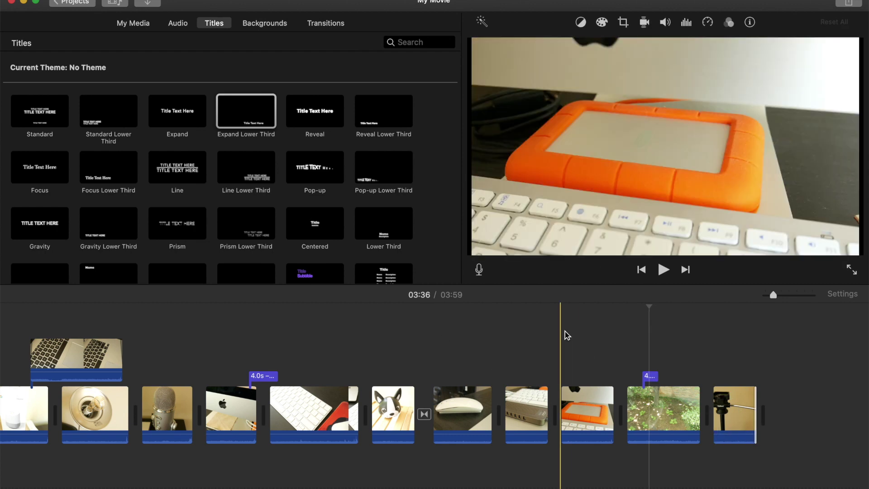
scroll(435, 412, "left", 10)
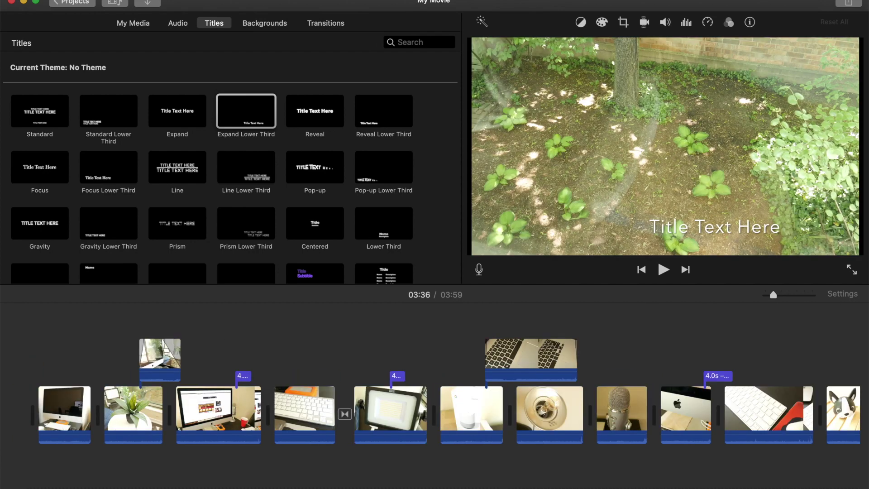
Step: Export the movie as a file at 4K with Better Quality compression and continue to save
left_click(850, 5)
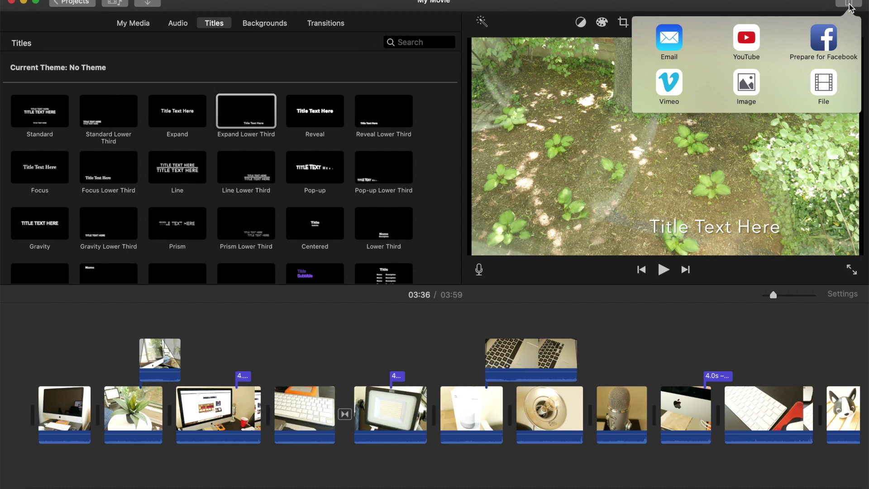
left_click(822, 86)
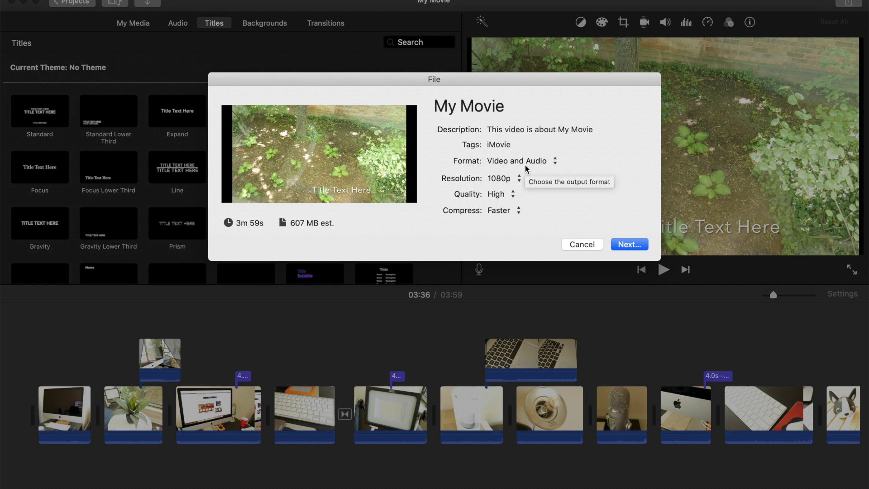
left_click(522, 177)
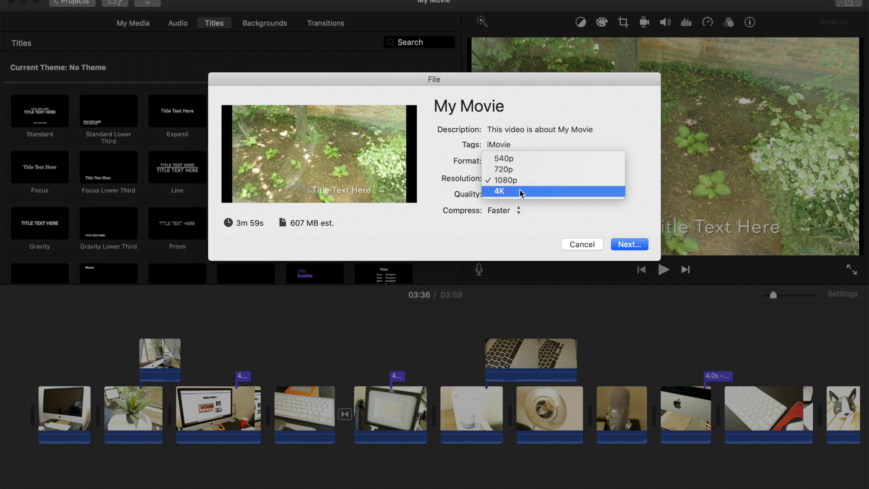
left_click(520, 191)
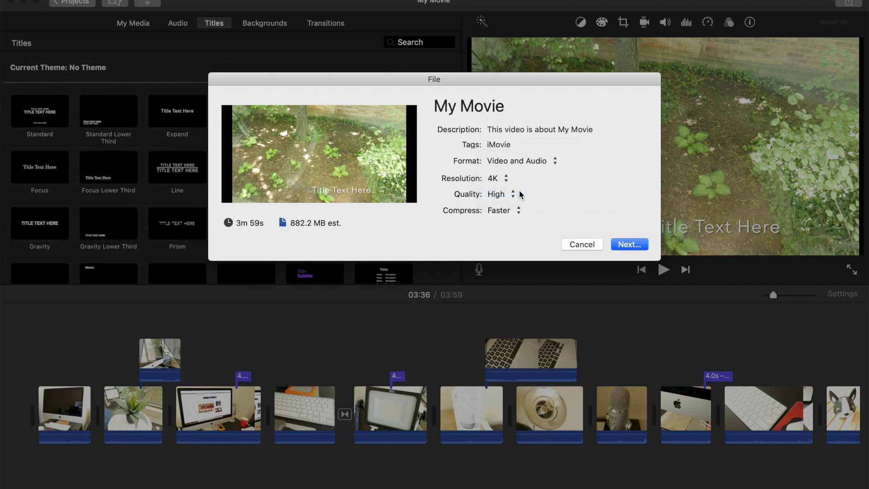
left_click(497, 212)
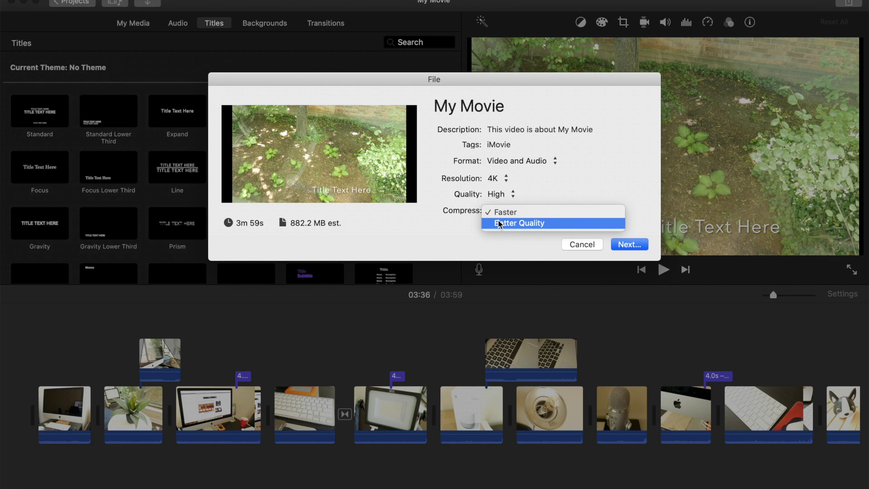
left_click(497, 223)
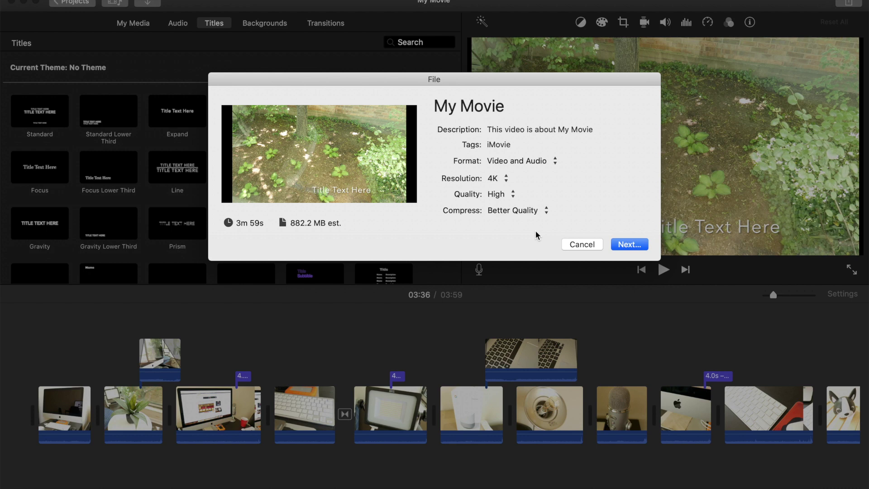
left_click(620, 248)
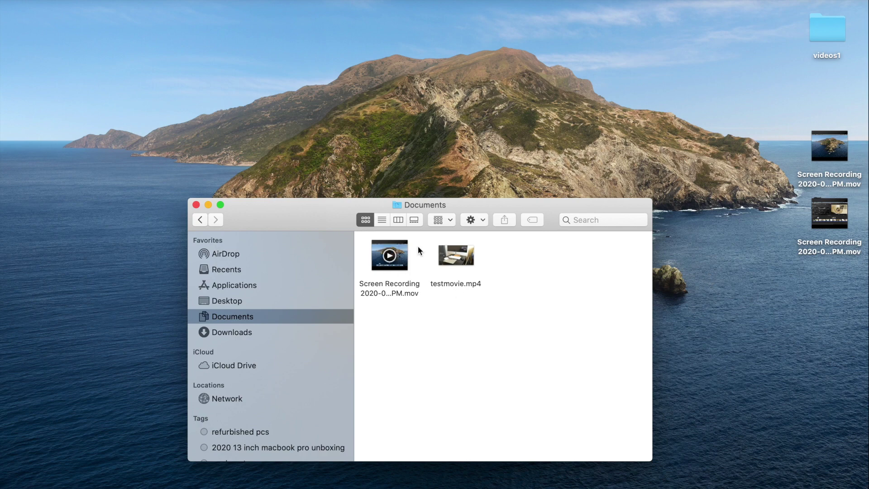
right_click(467, 267)
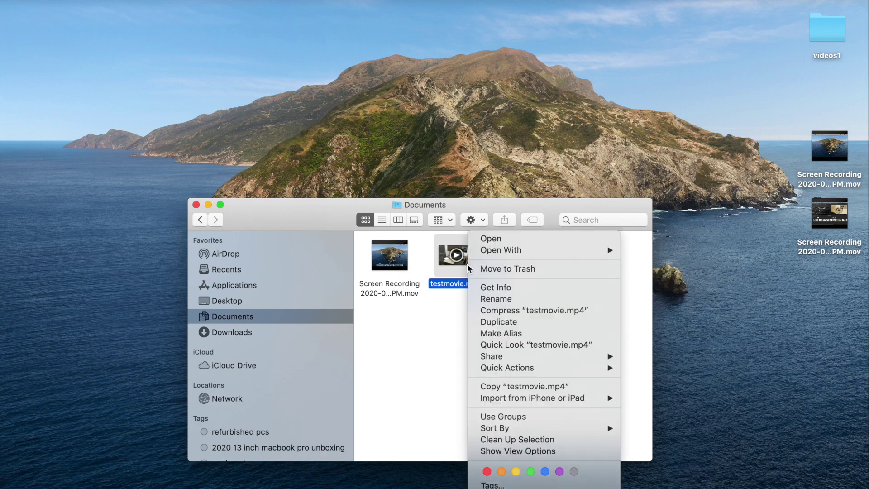
left_click(454, 290)
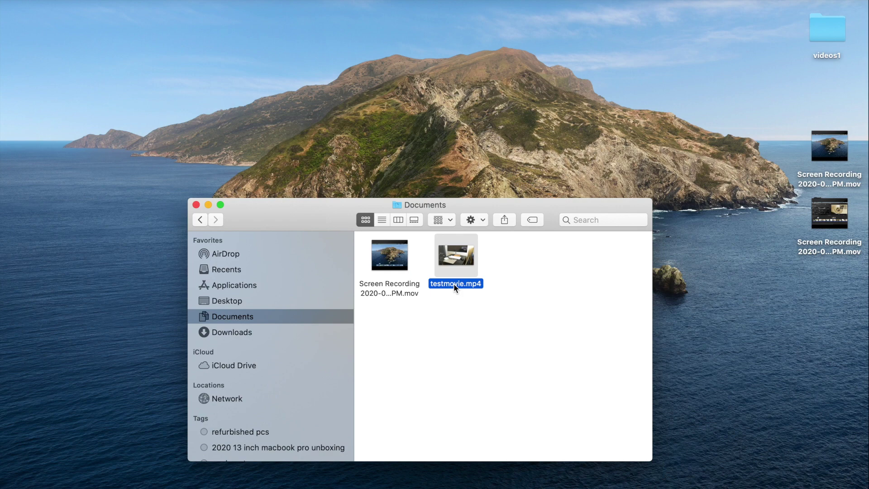
key("space")
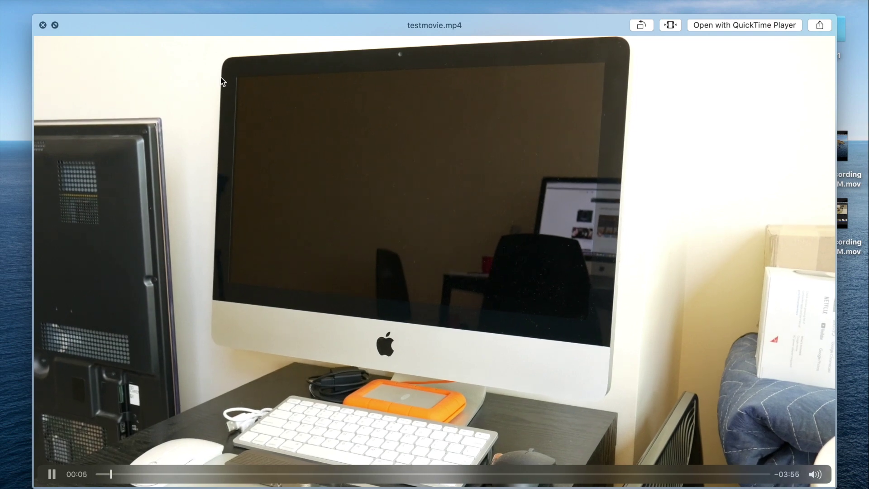
left_click(43, 25)
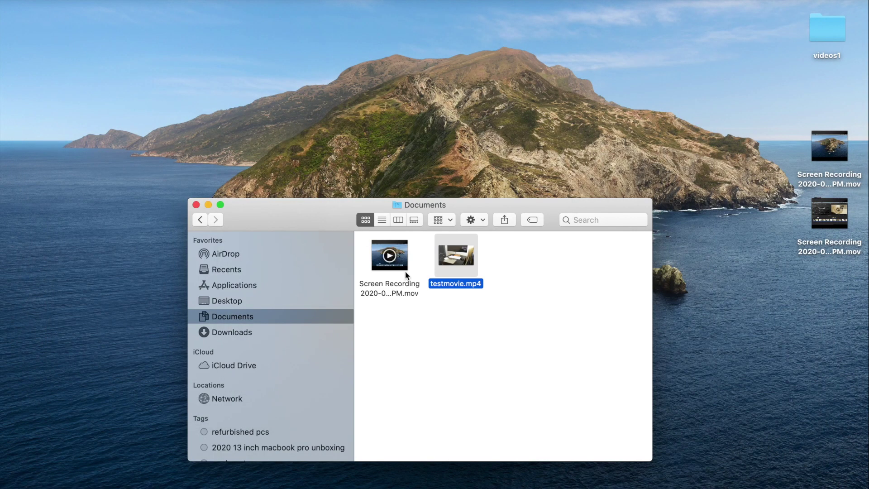
right_click(452, 273)
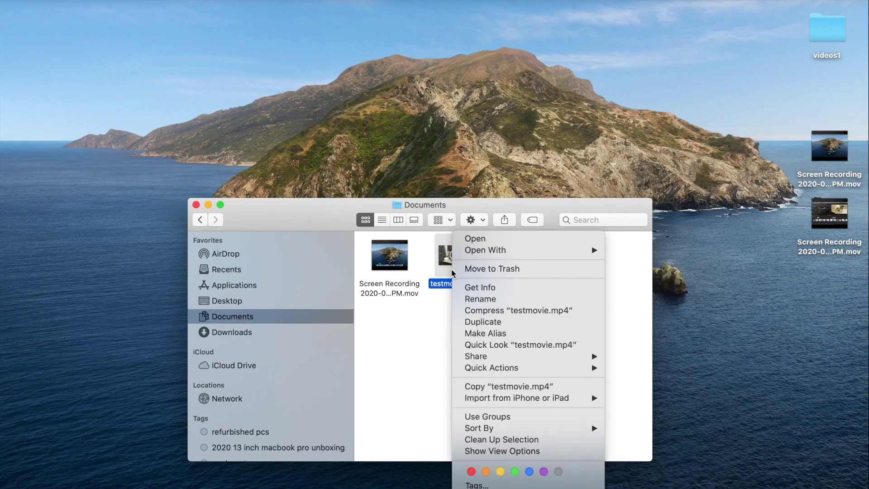
left_click(475, 299)
left_click(501, 341)
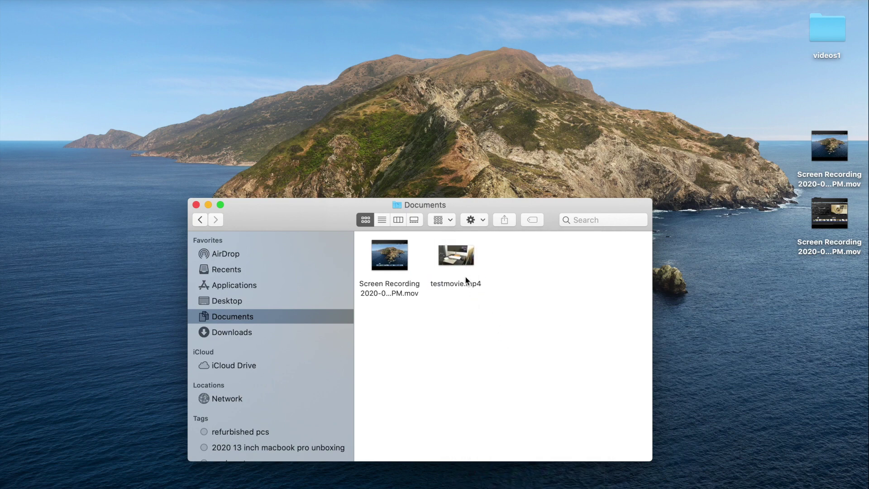
right_click(460, 263)
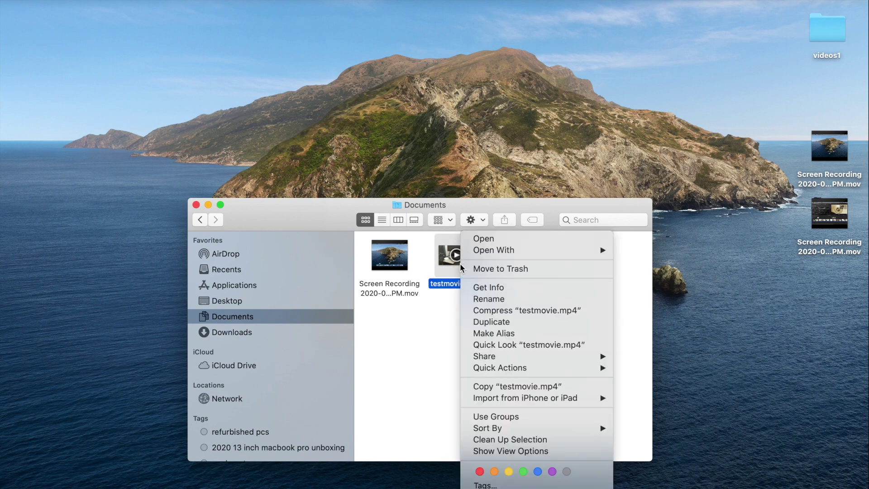
left_click(490, 287)
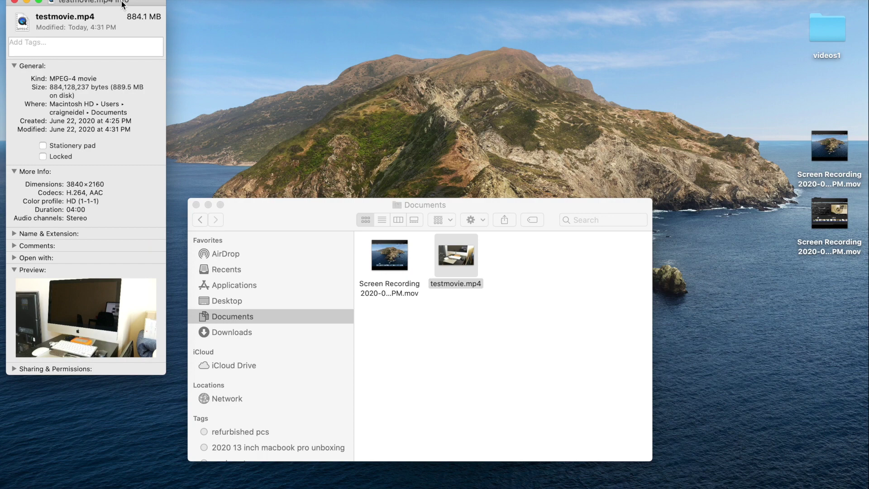
left_click_drag(122, 3, 468, 22)
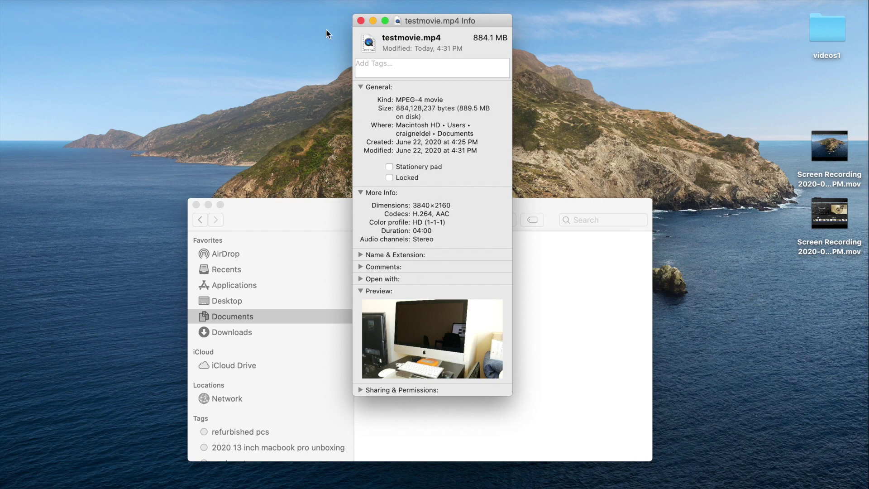
left_click(361, 21)
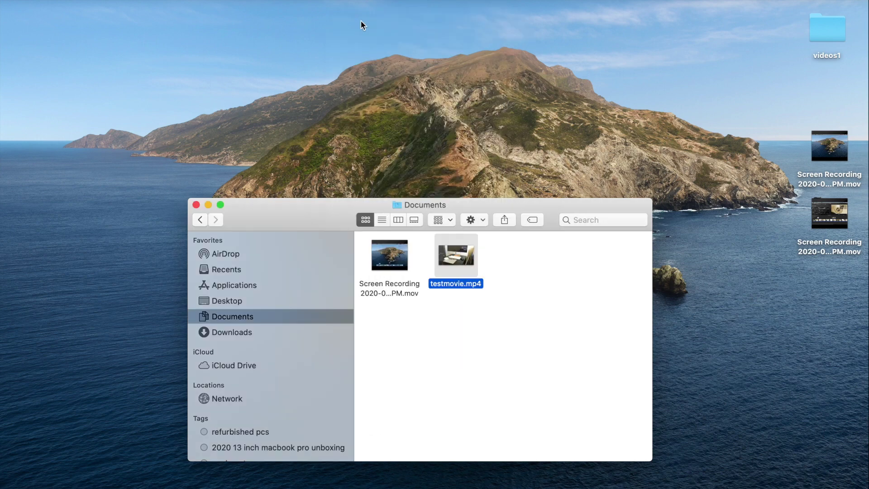